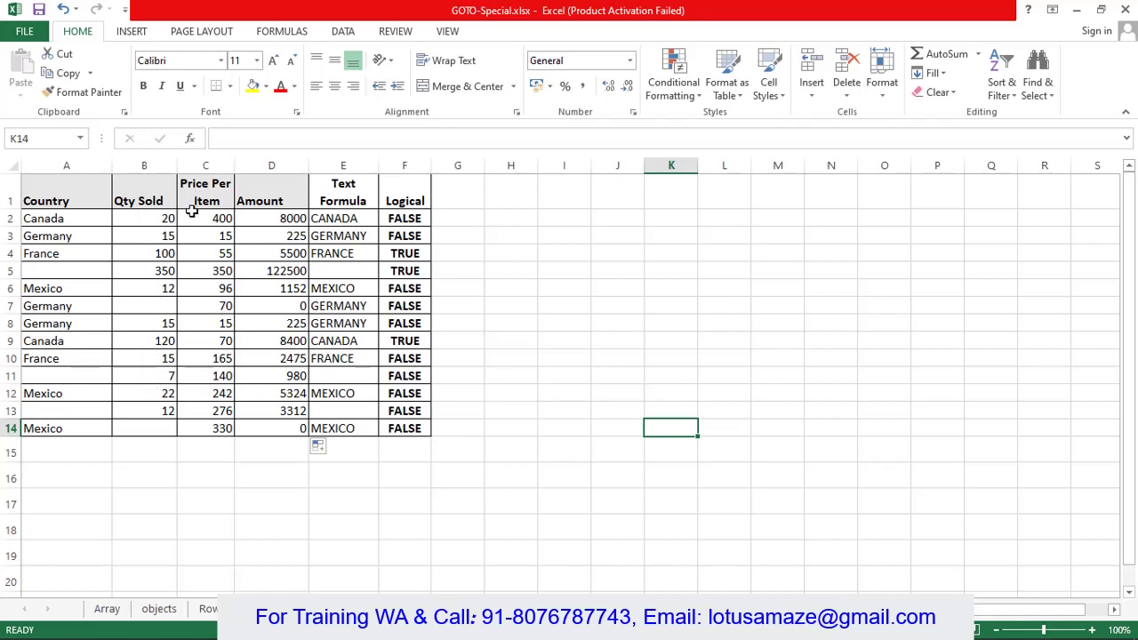
Step: Inspect the Amount formulas in D2, D7 and D14 and the empty Qty Sold cell B7
{"action": "left_click", "coordinate": [276, 218]}
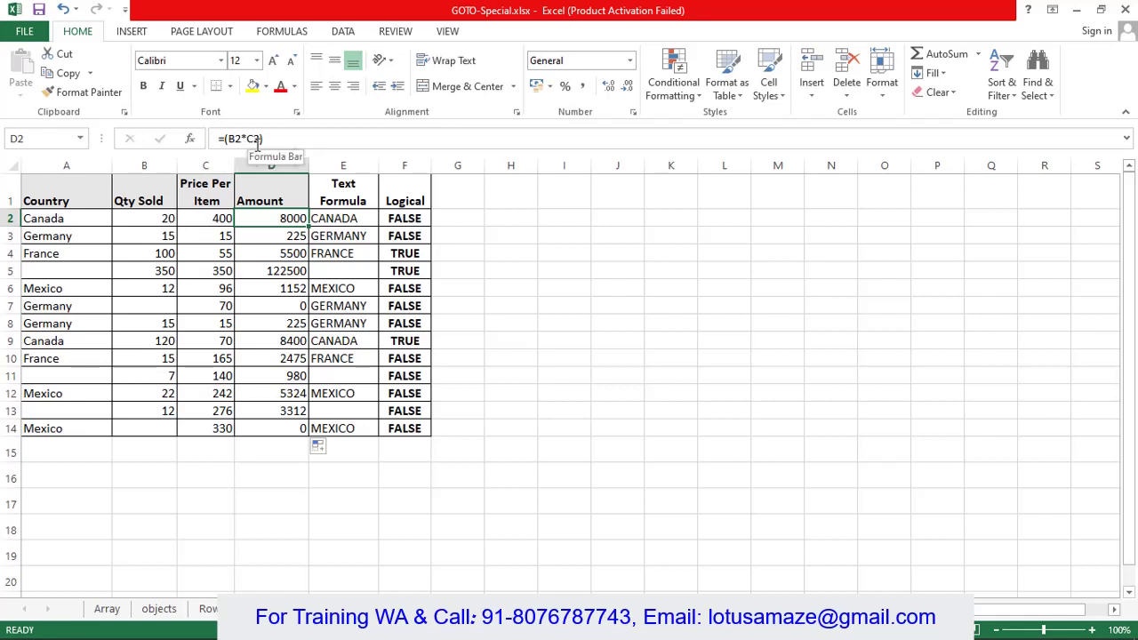
{"action": "left_click", "coordinate": [142, 307]}
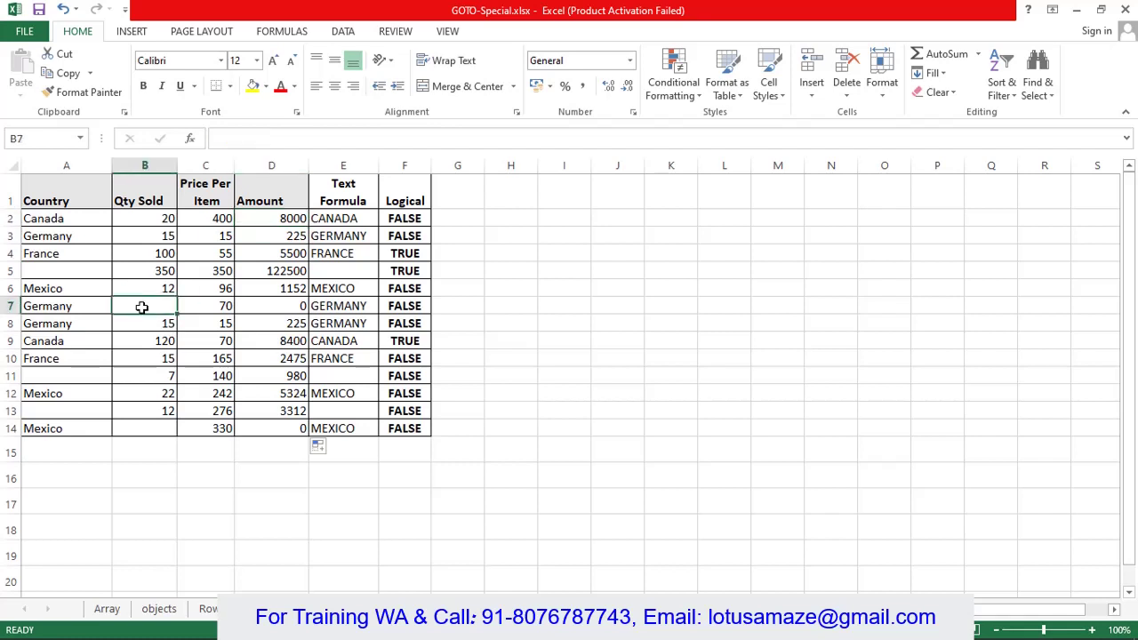
{"action": "left_click", "coordinate": [265, 307]}
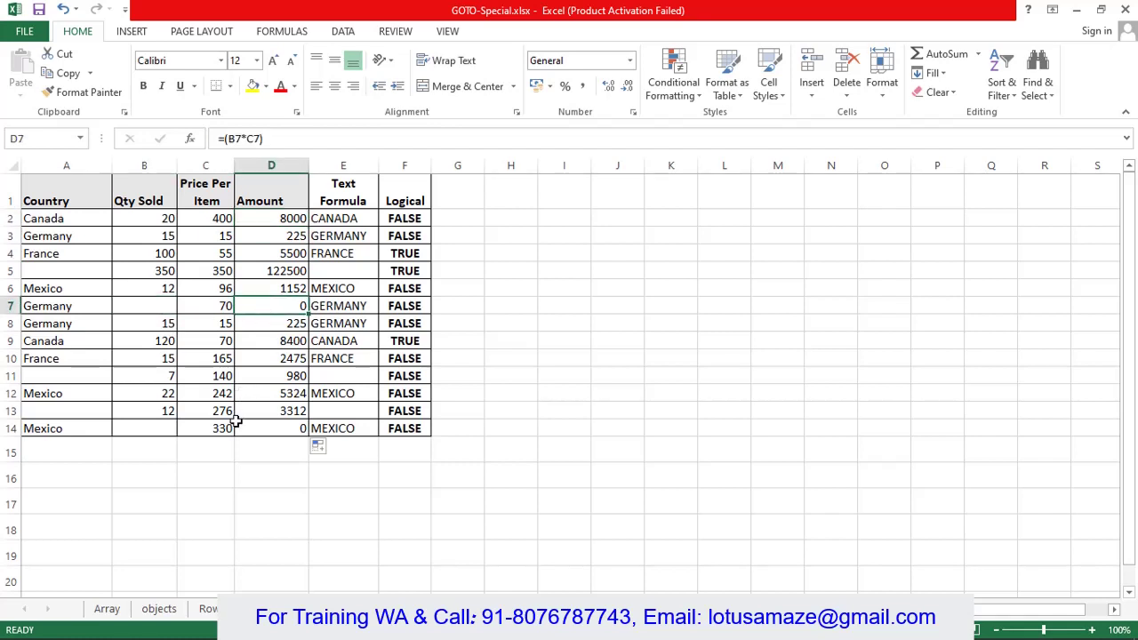
{"action": "left_click", "coordinate": [266, 427]}
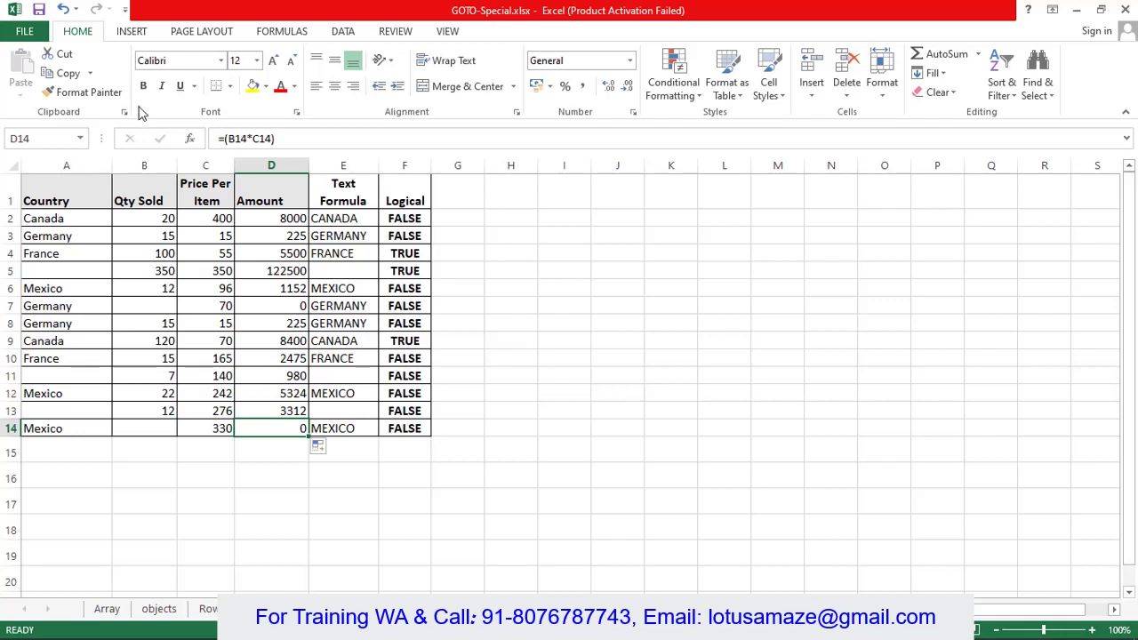
Step: Preview the Go To Special Blanks option via Find & Select and Ctrl+G, closing without applying
{"action": "left_click", "coordinate": [1041, 89]}
{"action": "left_click", "coordinate": [1034, 176]}
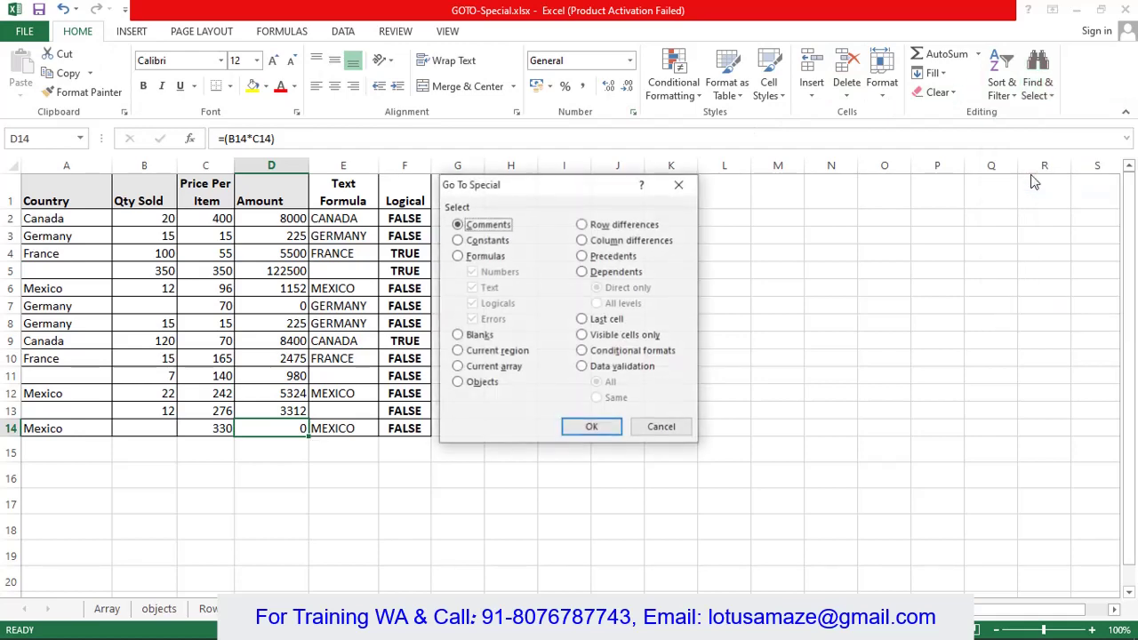
{"action": "left_click", "coordinate": [663, 428]}
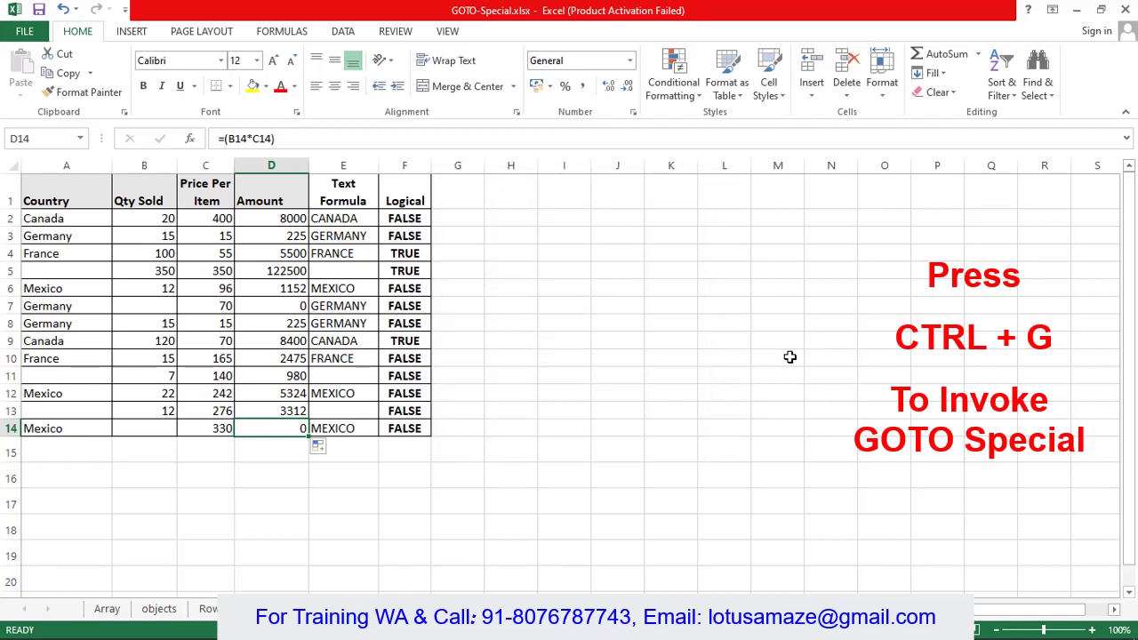
{"action": "key", "text": "ctrl+g"}
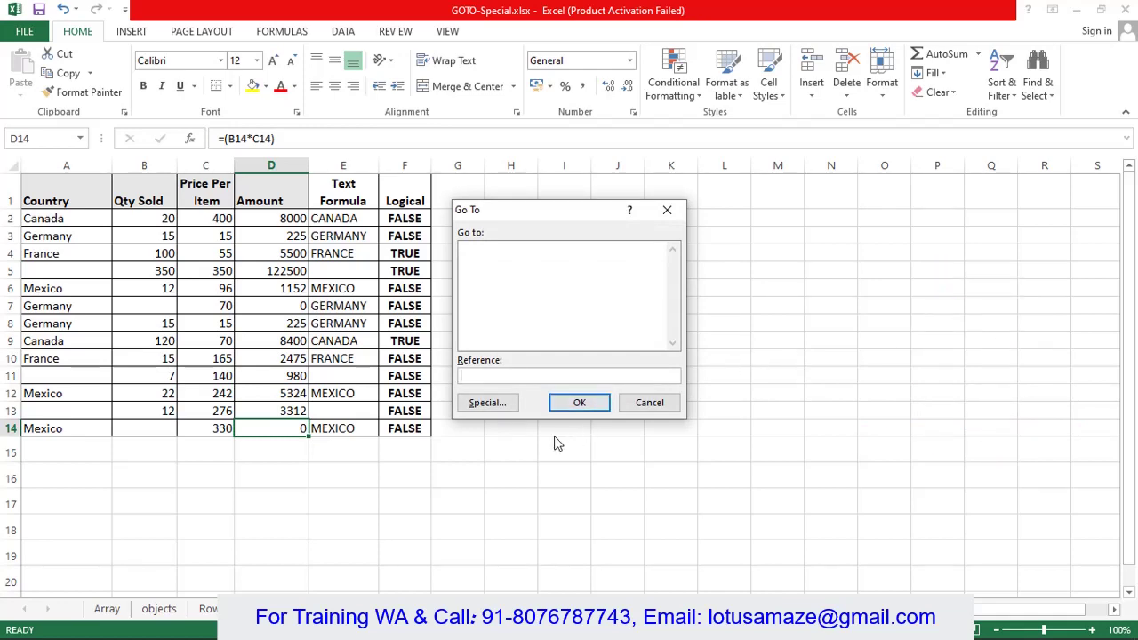
{"action": "left_click", "coordinate": [508, 412]}
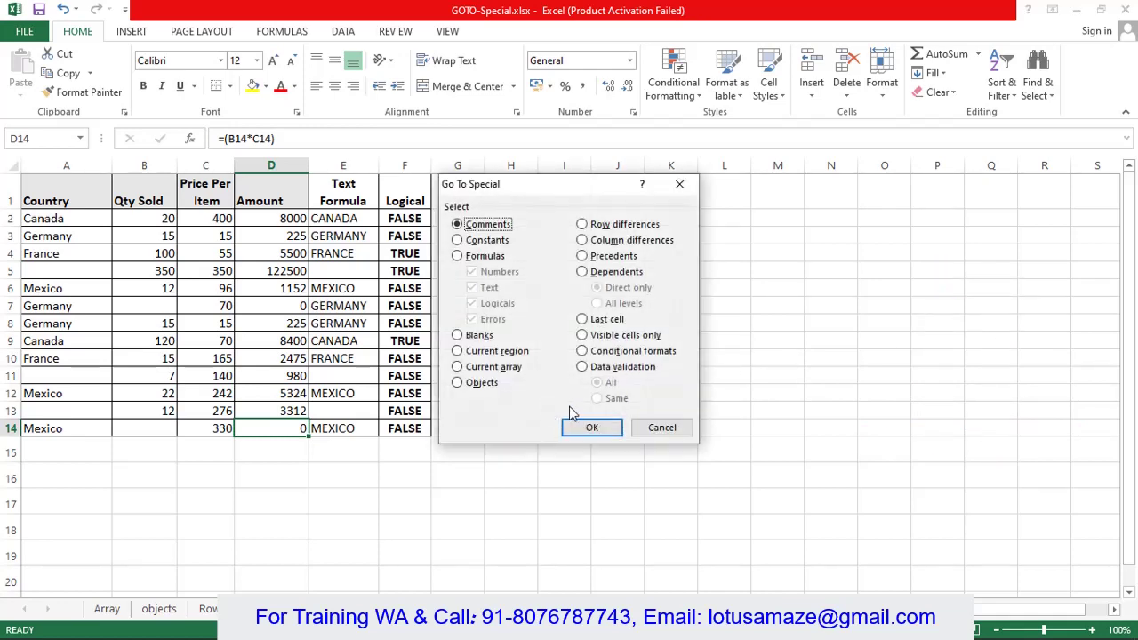
{"action": "left_click", "coordinate": [460, 337]}
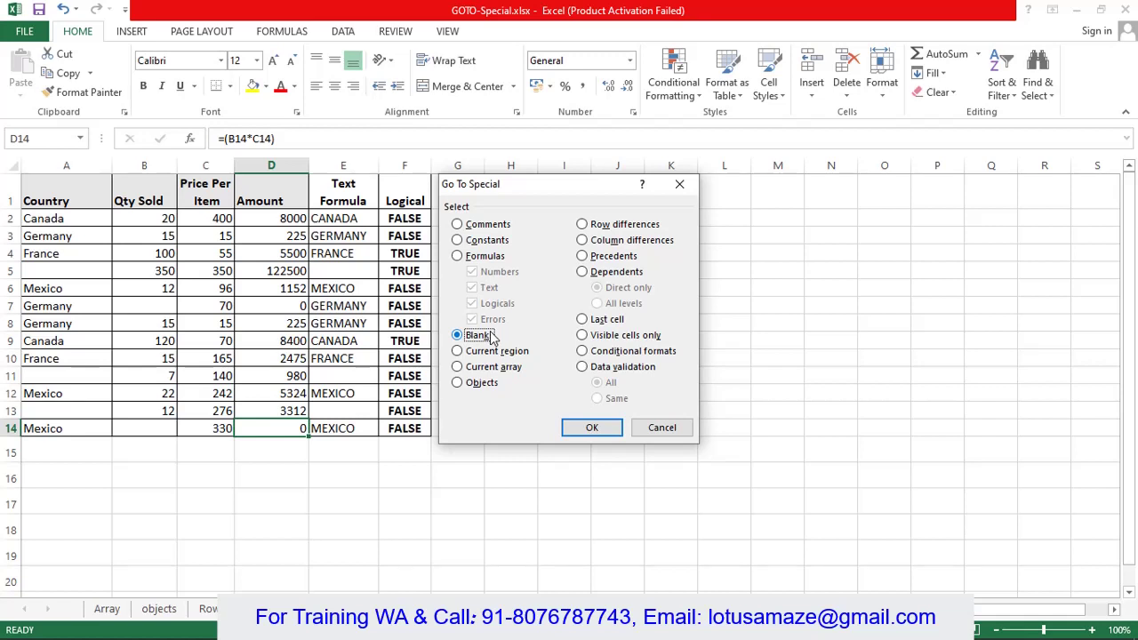
{"action": "left_click", "coordinate": [667, 430]}
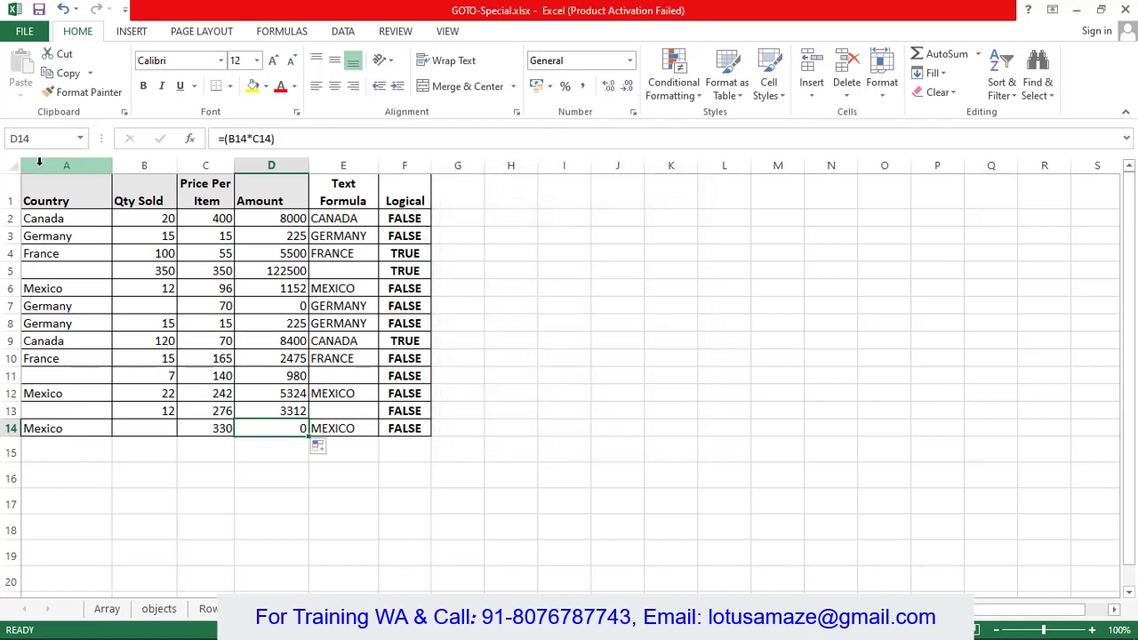
Step: Select the whole sales table, then select only its blank cells with Go To Special Blanks
{"action": "left_click_drag", "start_coordinate": [23, 177], "coordinate": [406, 427]}
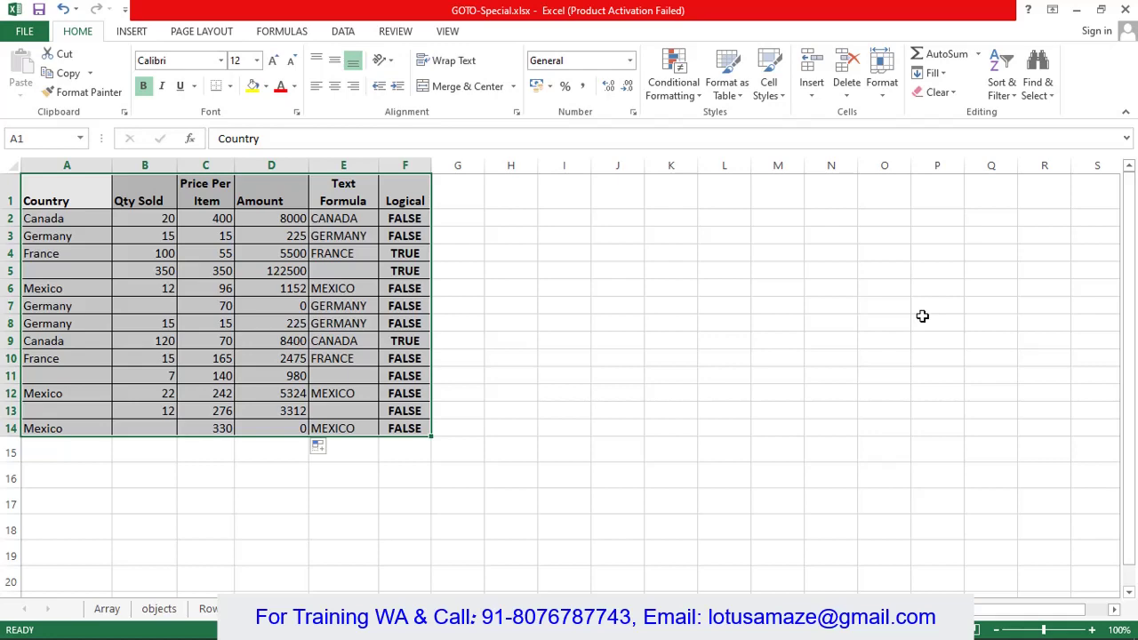
{"action": "key", "text": "ctrl+g"}
{"action": "left_click", "coordinate": [488, 403]}
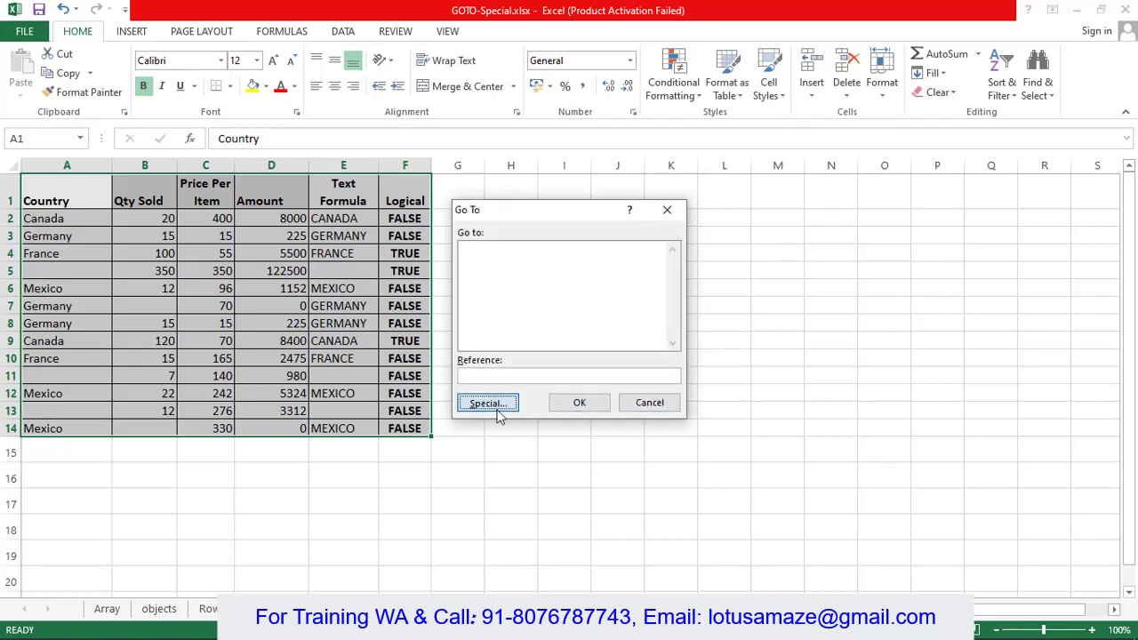
{"action": "left_click", "coordinate": [480, 334]}
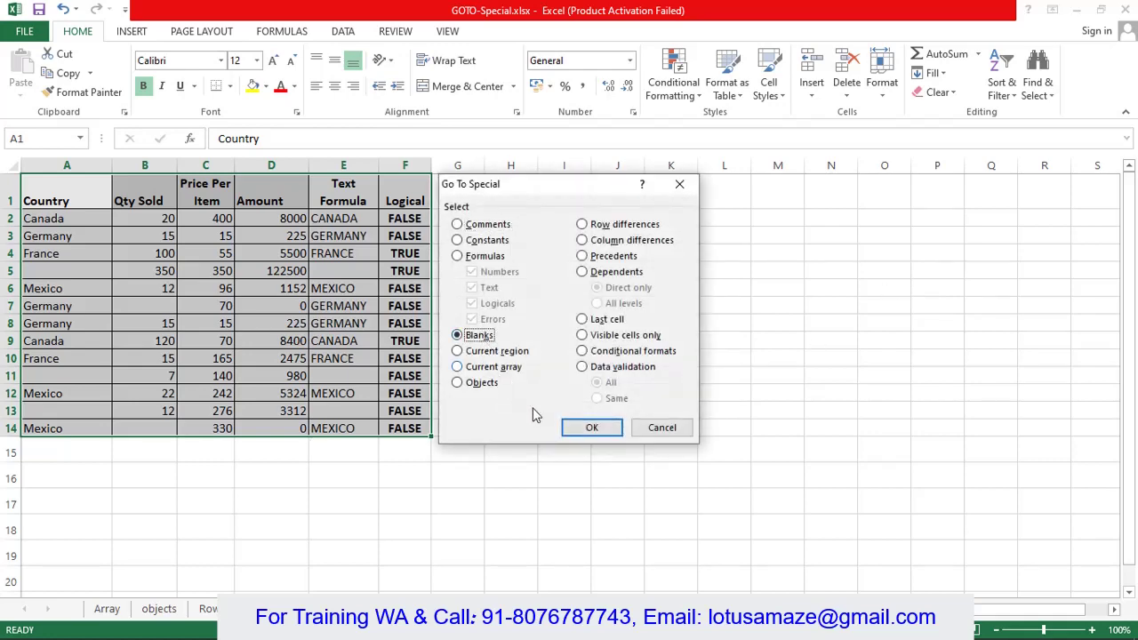
{"action": "left_click", "coordinate": [592, 427]}
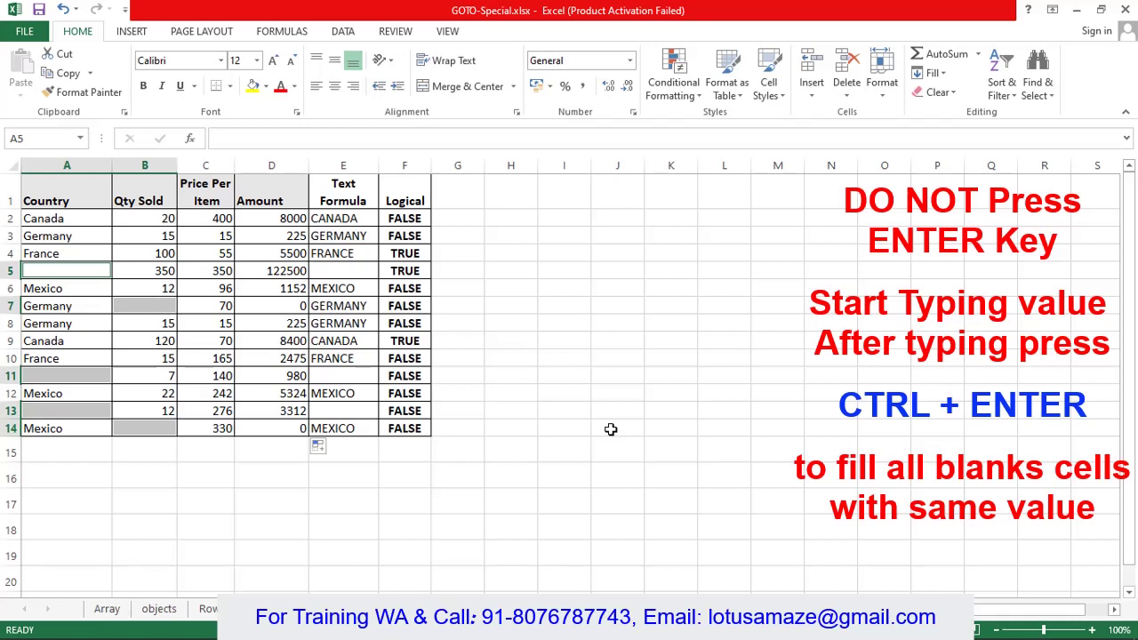
Step: Enter NA into every selected blank Country and Qty Sold cell at once
{"action": "type", "text": "NA"}
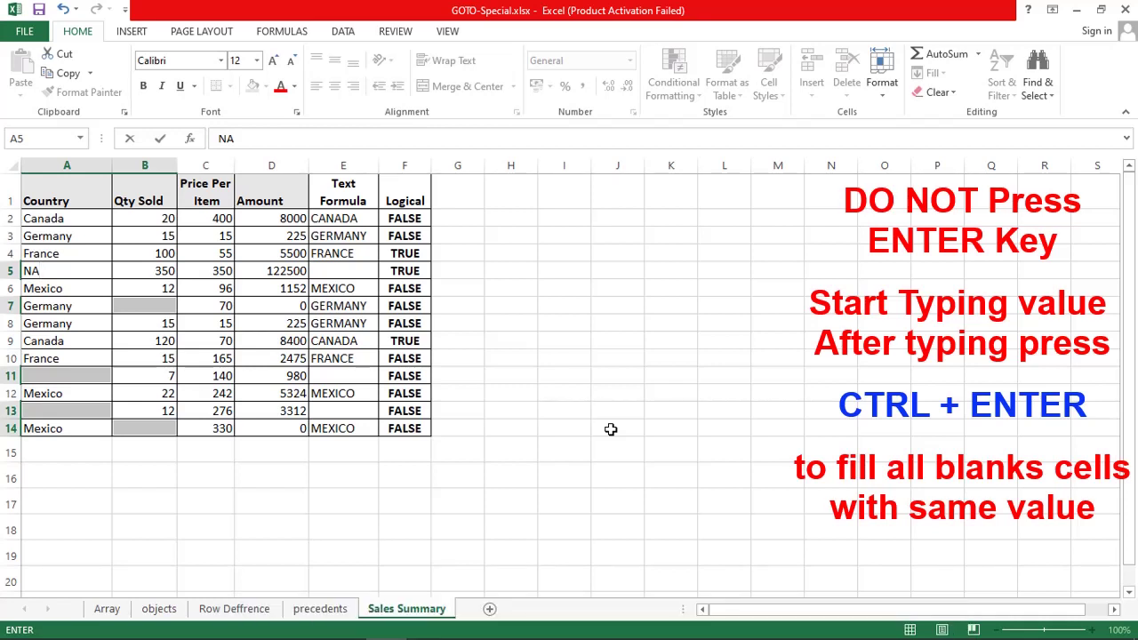
{"action": "key", "text": "ctrl+Return"}
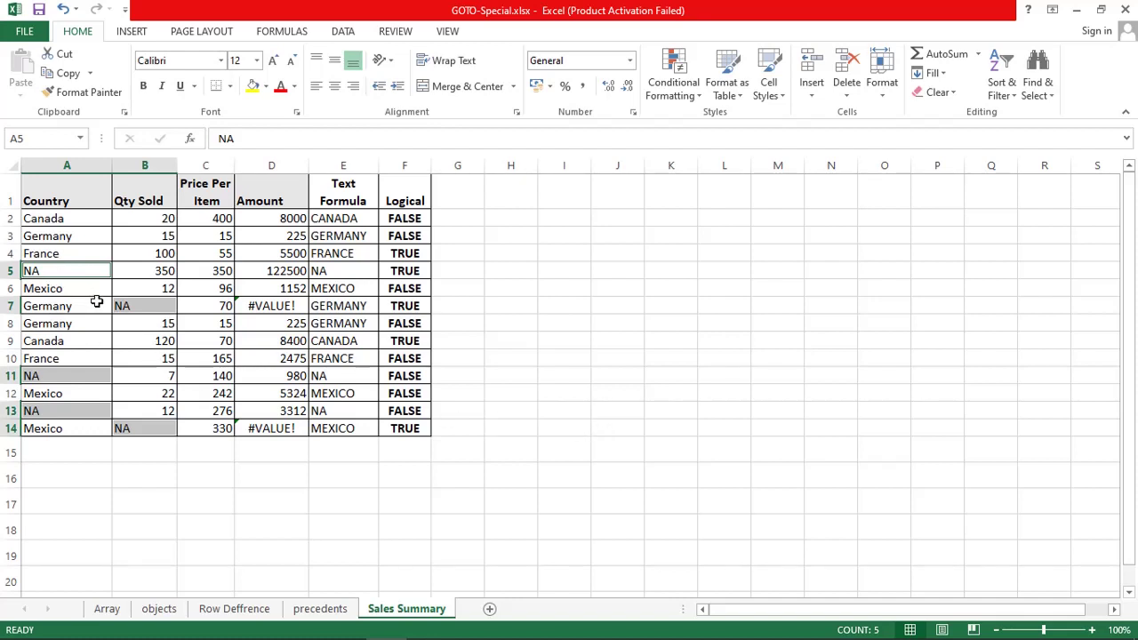
Step: Color the new NA entries red and check the Text Formula results in E5, E11 and E13
{"action": "left_click", "coordinate": [283, 93]}
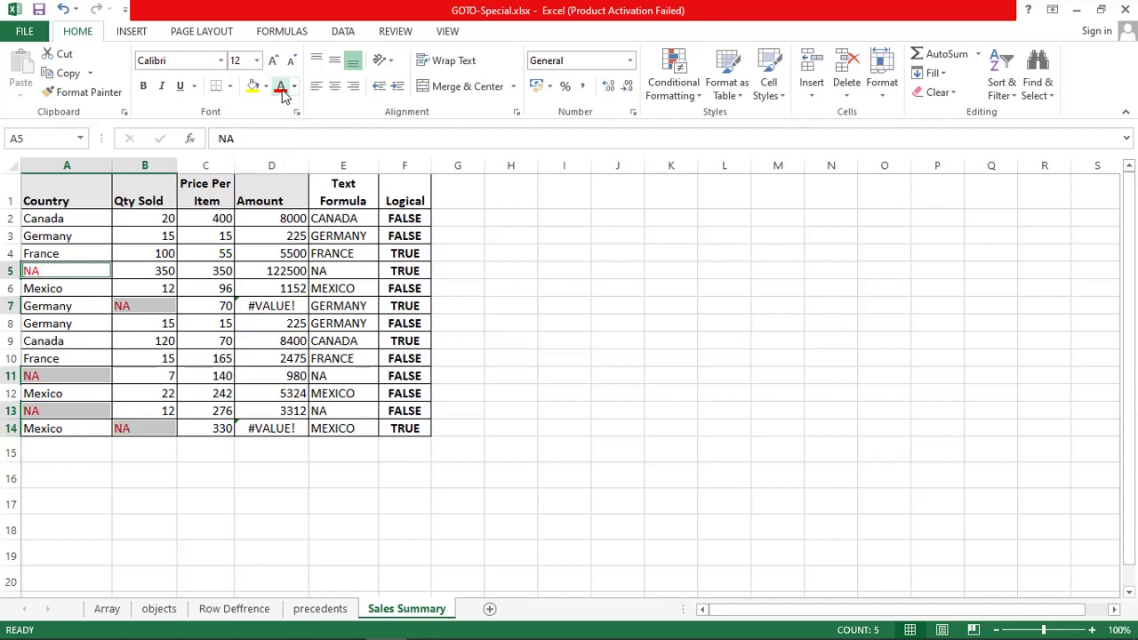
{"action": "left_click", "coordinate": [327, 272]}
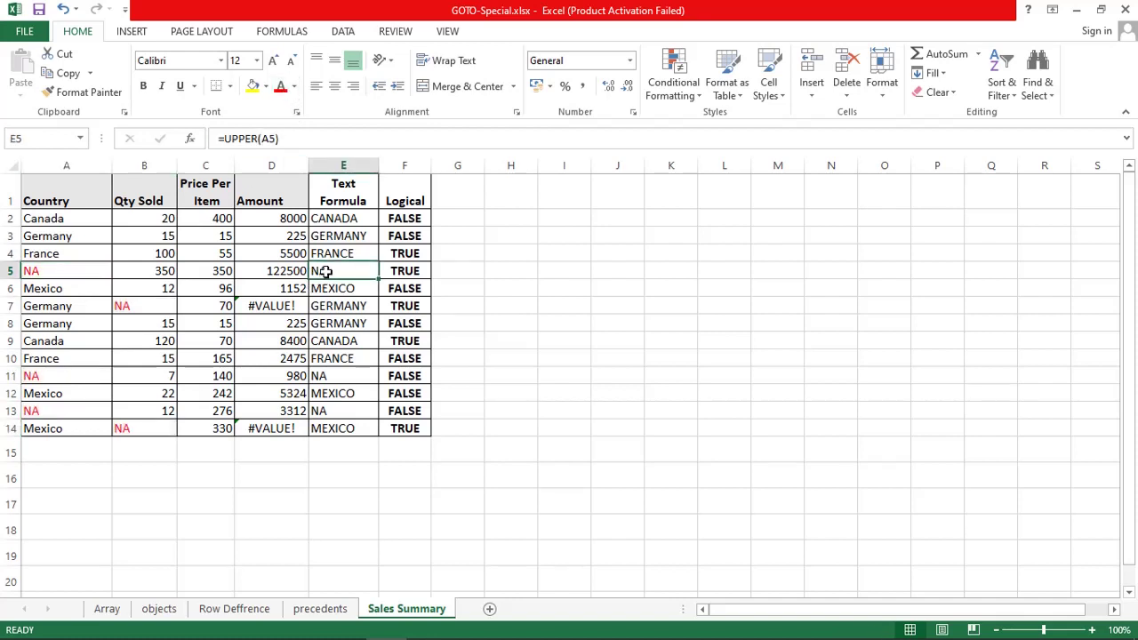
{"action": "left_click", "coordinate": [323, 373]}
{"action": "left_click", "coordinate": [328, 413]}
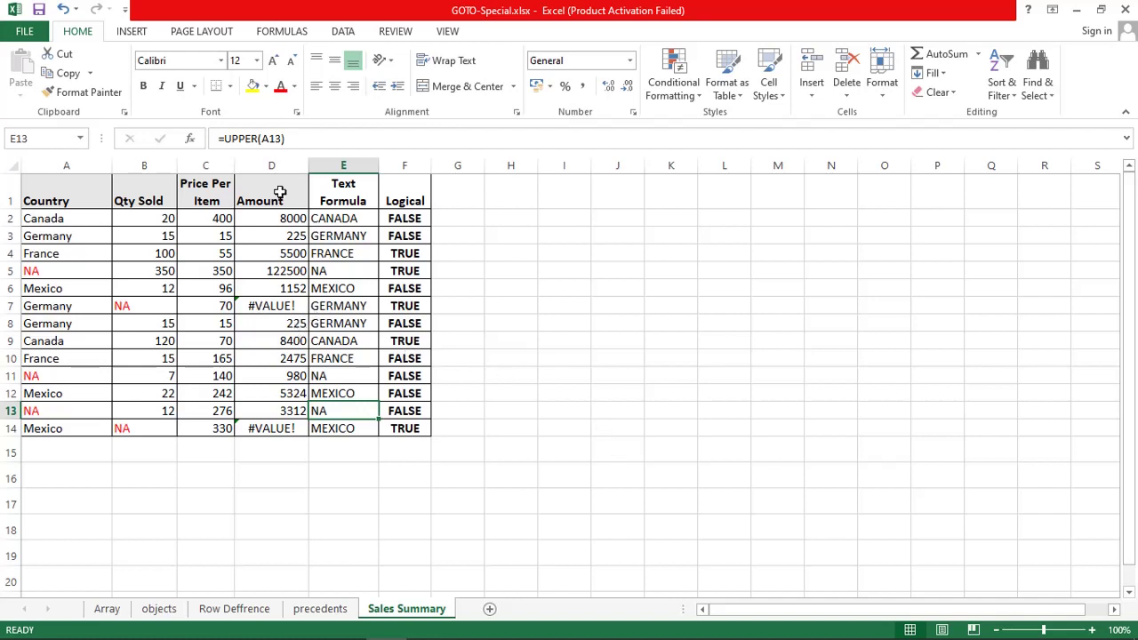
Step: Review the Amount formulas in rows 6 and 7 against the NA entry in Qty Sold row 7
{"action": "left_click", "coordinate": [282, 290]}
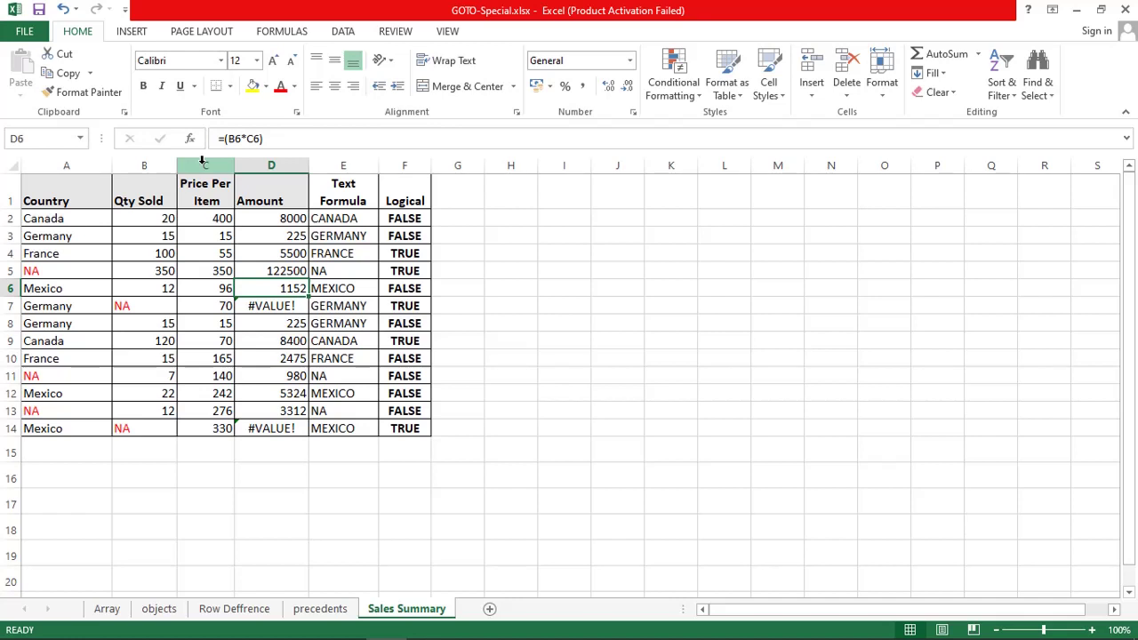
{"action": "left_click", "coordinate": [140, 307]}
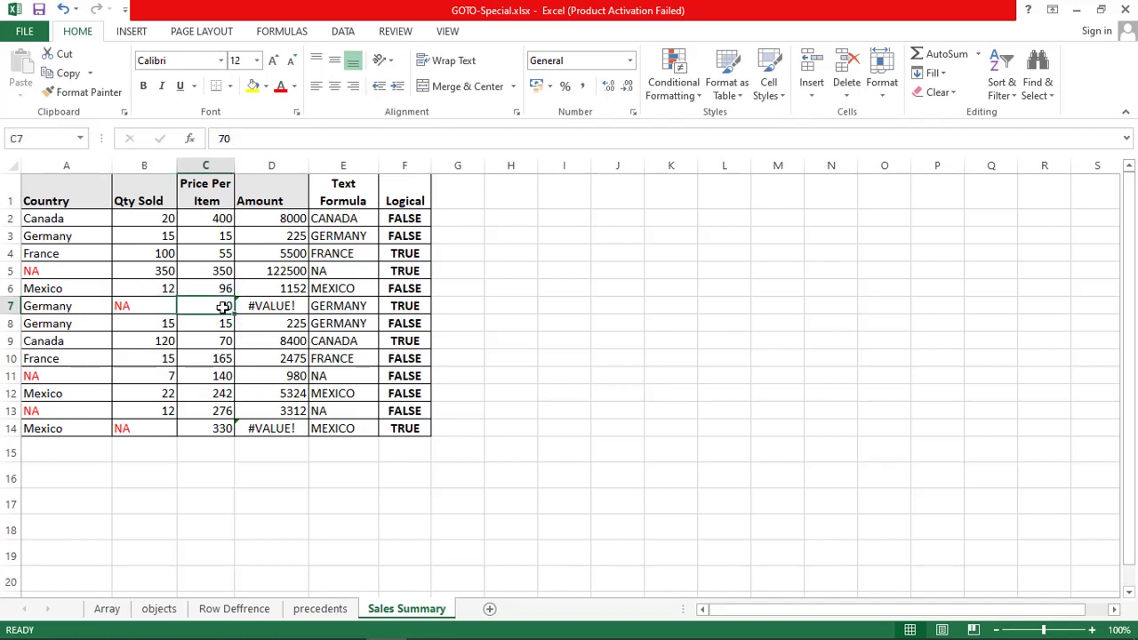
{"action": "left_click", "coordinate": [277, 312]}
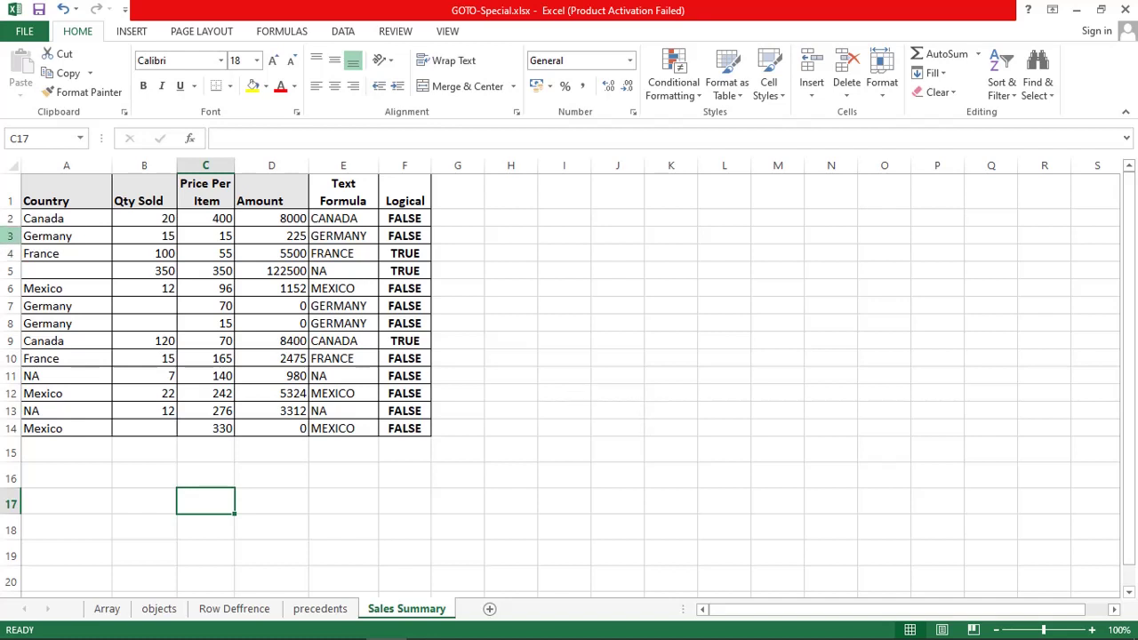
Step: Select only the blank cells within the Country range A2:A14 using Go To Special
{"action": "left_click", "coordinate": [52, 194]}
{"action": "left_click_drag", "start_coordinate": [56, 219], "coordinate": [68, 436]}
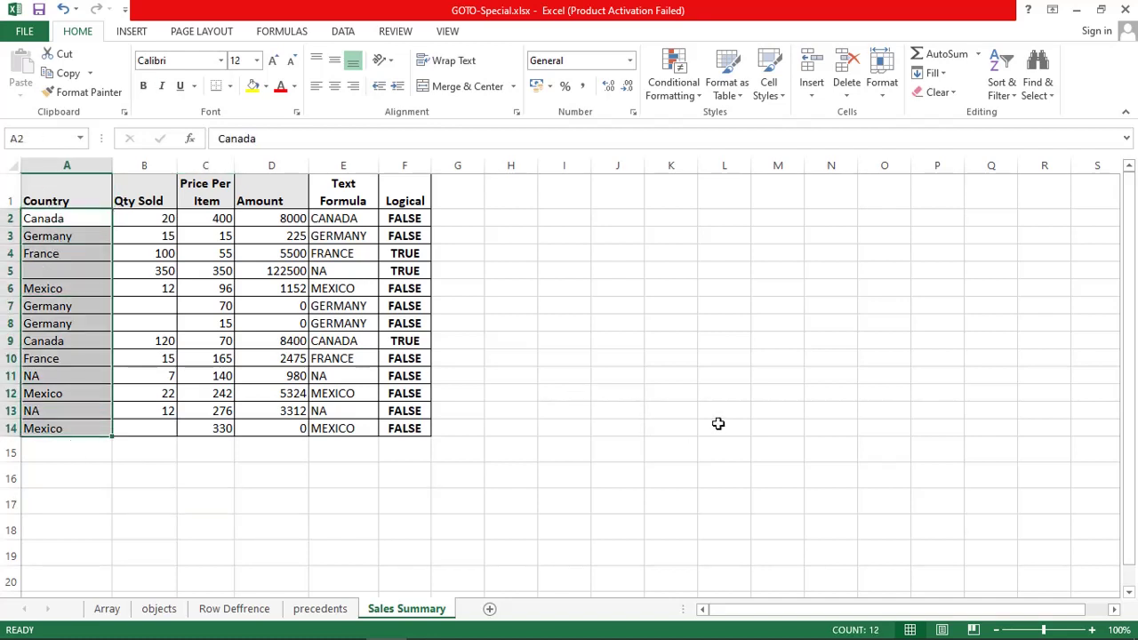
{"action": "key", "text": "F5"}
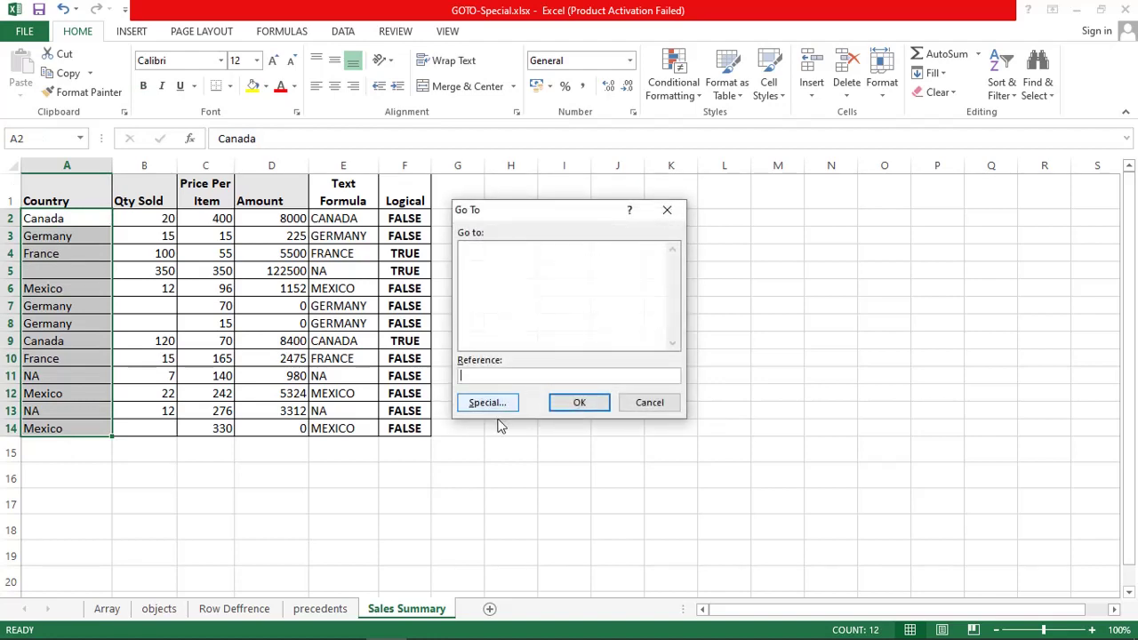
{"action": "left_click", "coordinate": [498, 404]}
{"action": "left_click", "coordinate": [480, 338]}
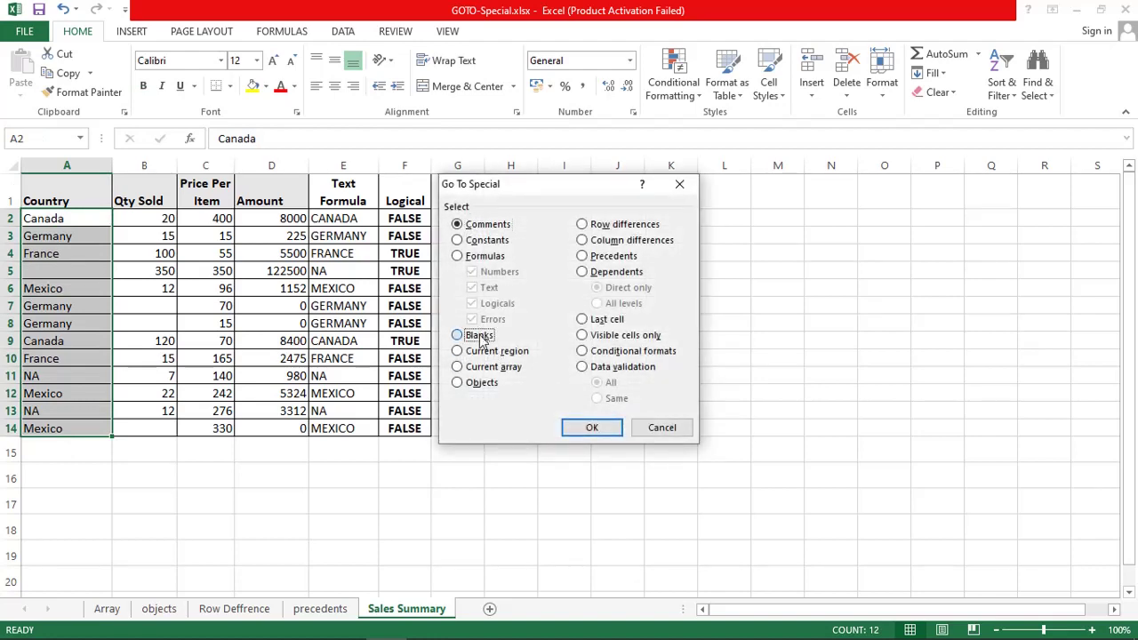
{"action": "left_click", "coordinate": [592, 427]}
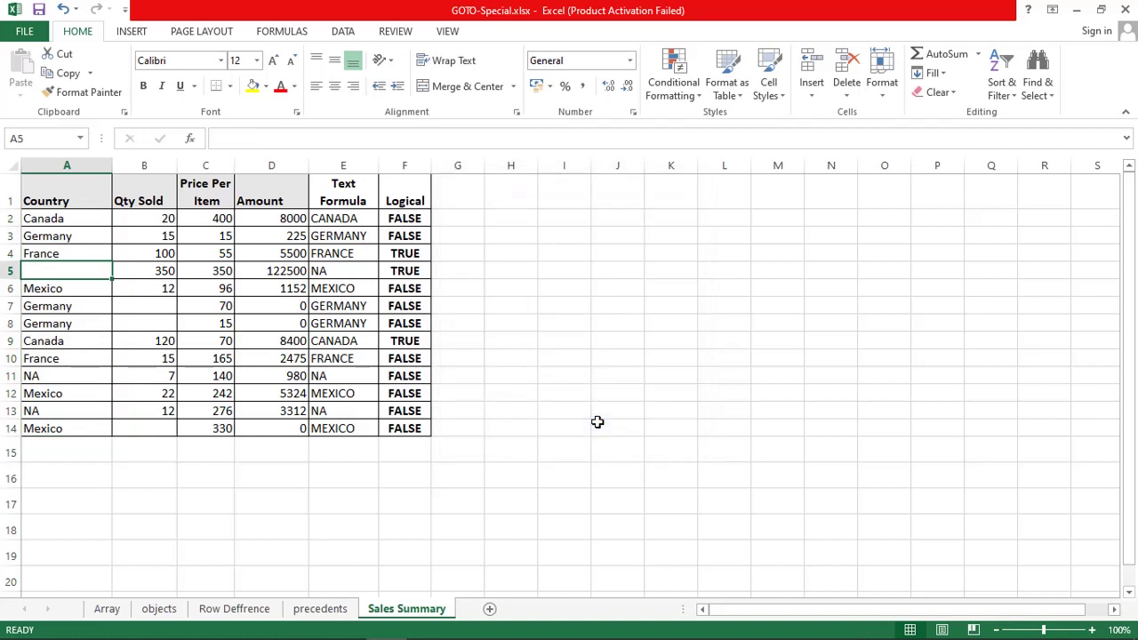
Step: Fill the blank Country cell with NA and verify the entries in rows 11 and 13
{"action": "type", "text": "NA"}
{"action": "key", "text": "ctrl+Return"}
{"action": "left_click", "coordinate": [35, 380]}
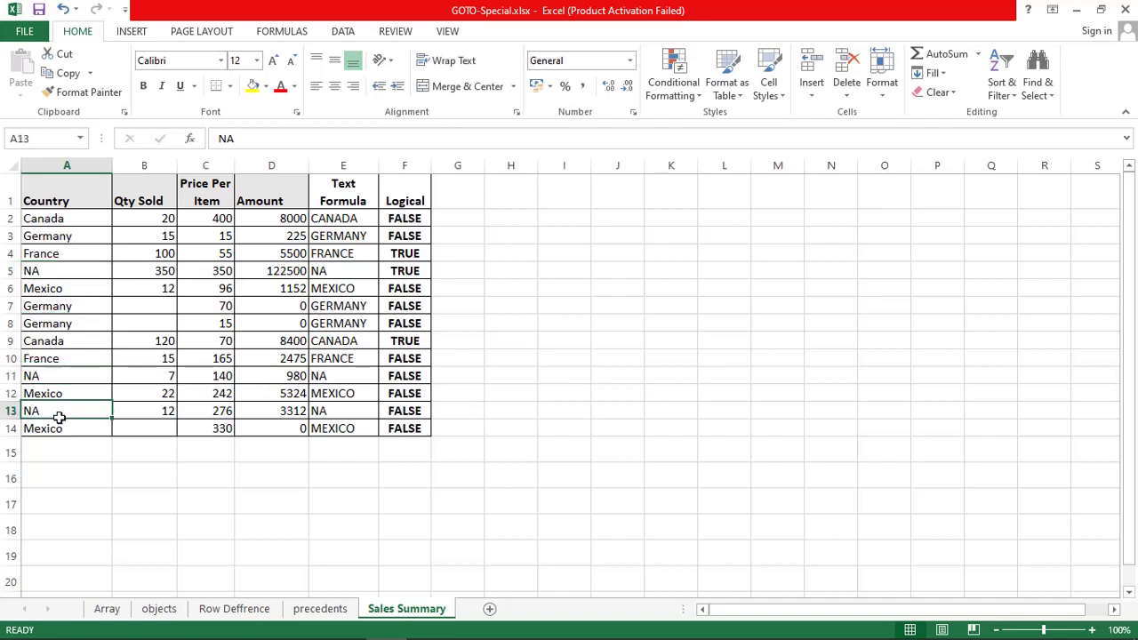
{"action": "left_click", "coordinate": [53, 411]}
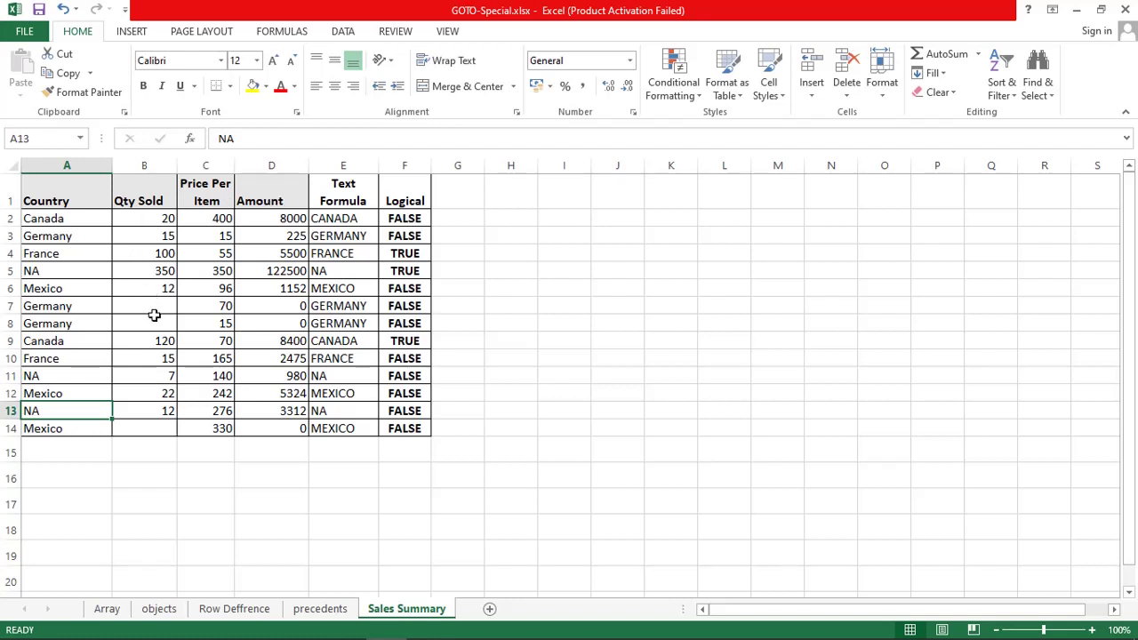
Step: Select only the blank cells within the Qty Sold range B2:B14 using Go To Special
{"action": "left_click_drag", "start_coordinate": [143, 218], "coordinate": [147, 430]}
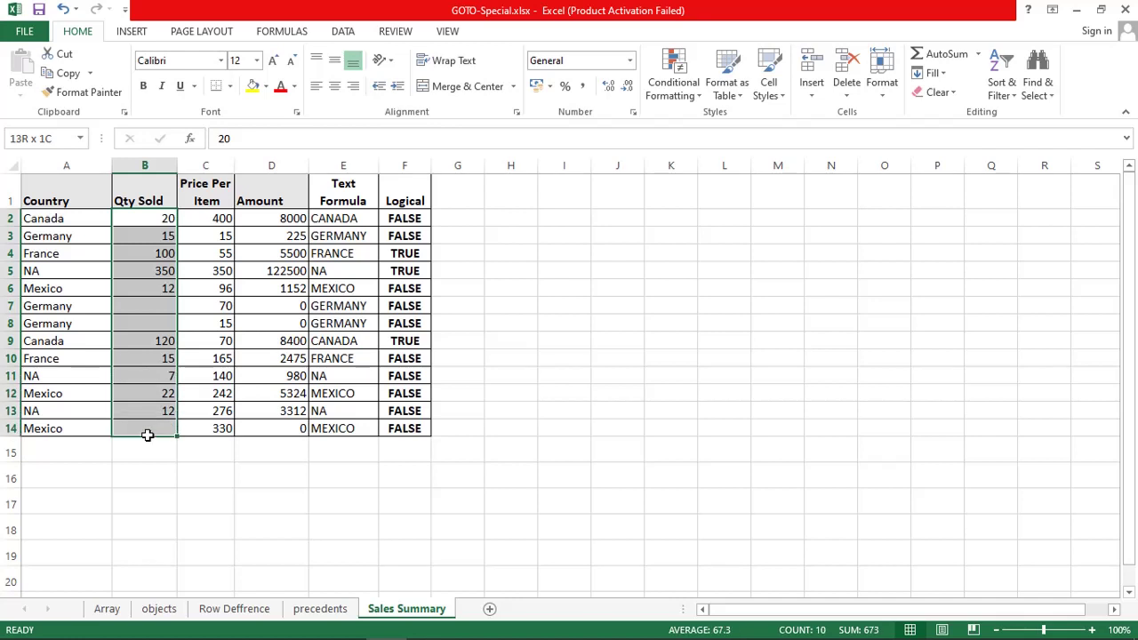
{"action": "key", "text": "ctrl+g"}
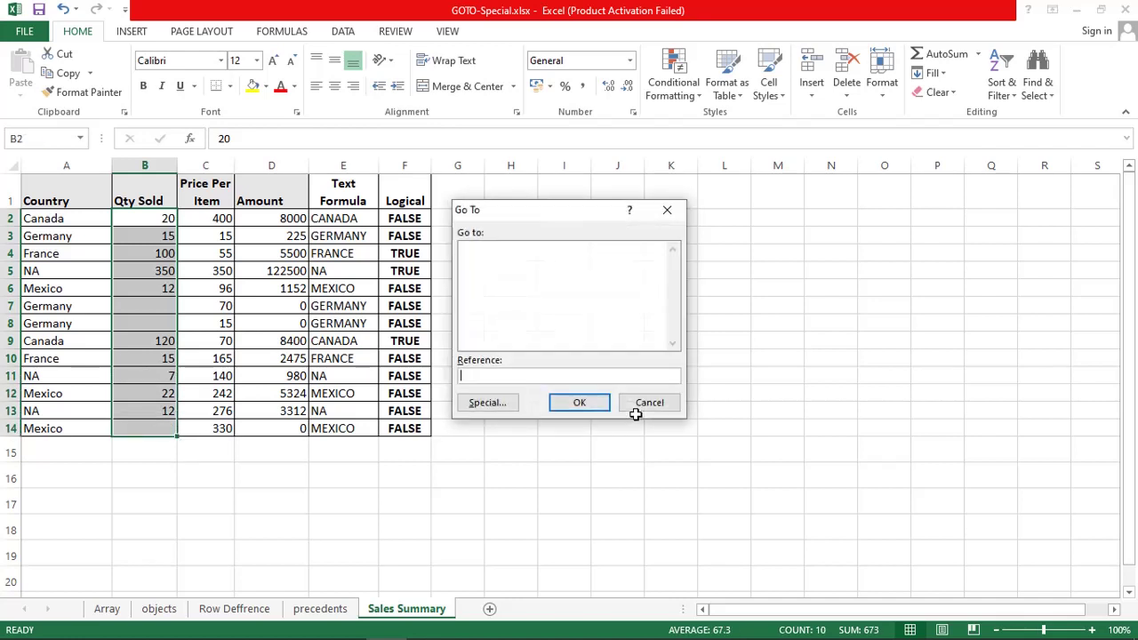
{"action": "left_click", "coordinate": [492, 405]}
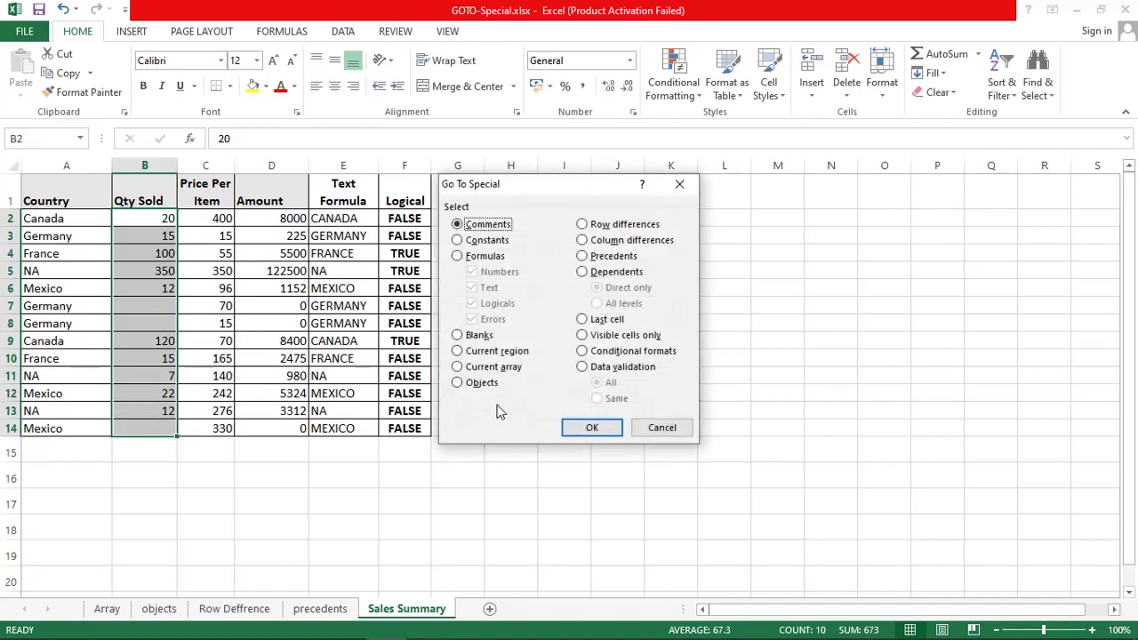
{"action": "left_click", "coordinate": [485, 338]}
{"action": "left_click", "coordinate": [591, 429]}
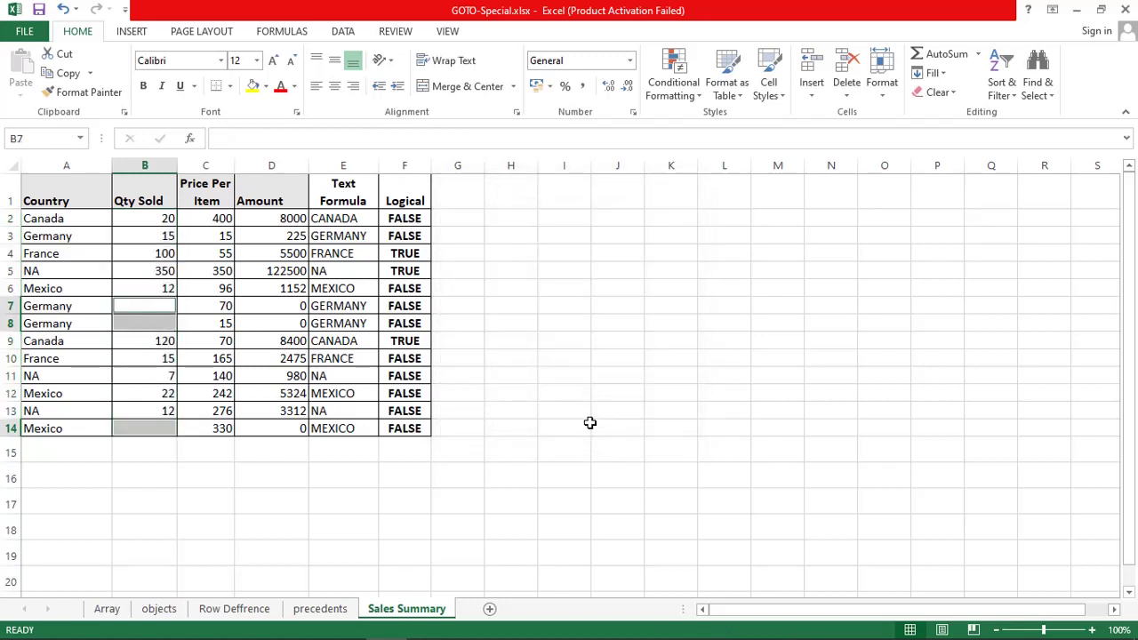
Step: Fill the blank Qty Sold cells with 0 and check the recalculated Amounts in rows 7, 8, 11 and 14
{"action": "type", "text": "0"}
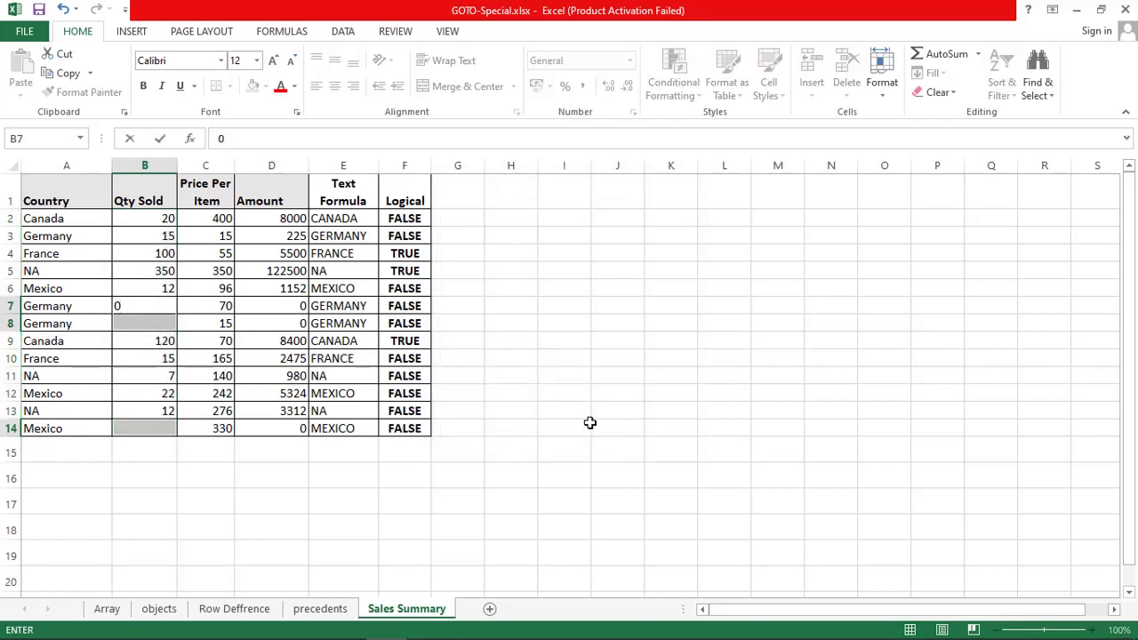
{"action": "key", "text": "ctrl+Return"}
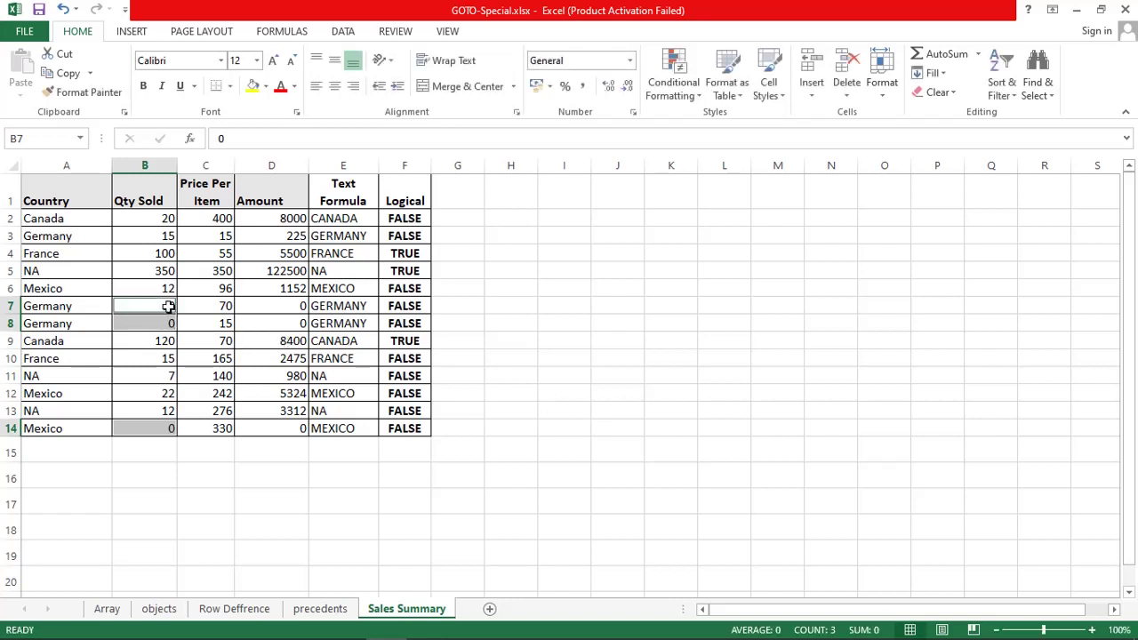
{"action": "left_click", "coordinate": [278, 306]}
{"action": "left_click", "coordinate": [283, 323]}
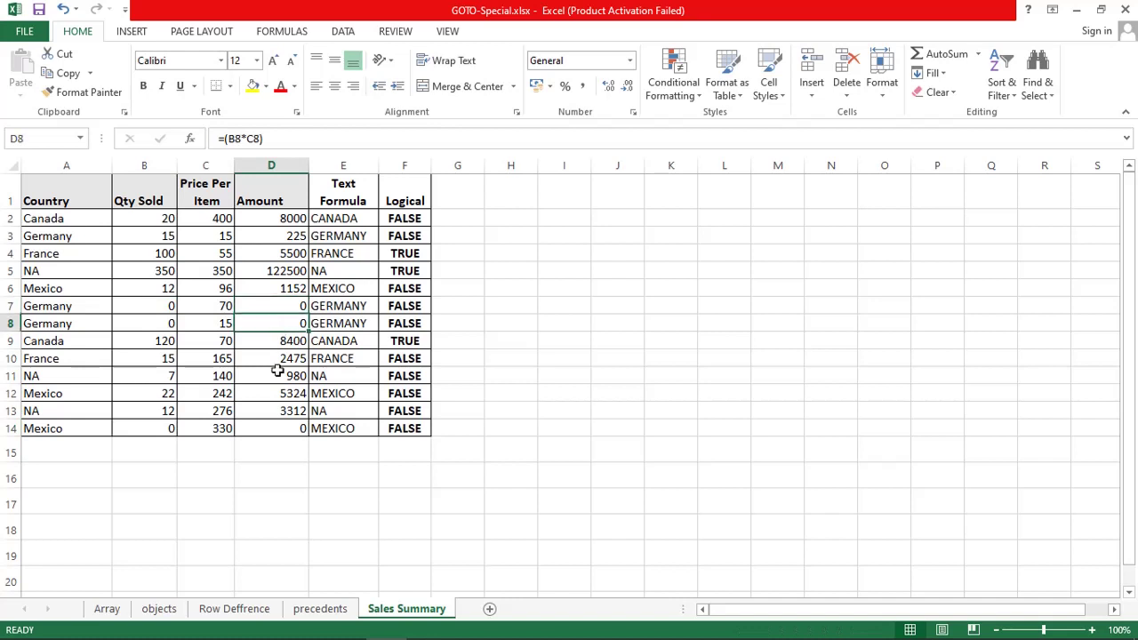
{"action": "left_click", "coordinate": [281, 375]}
{"action": "left_click", "coordinate": [286, 428]}
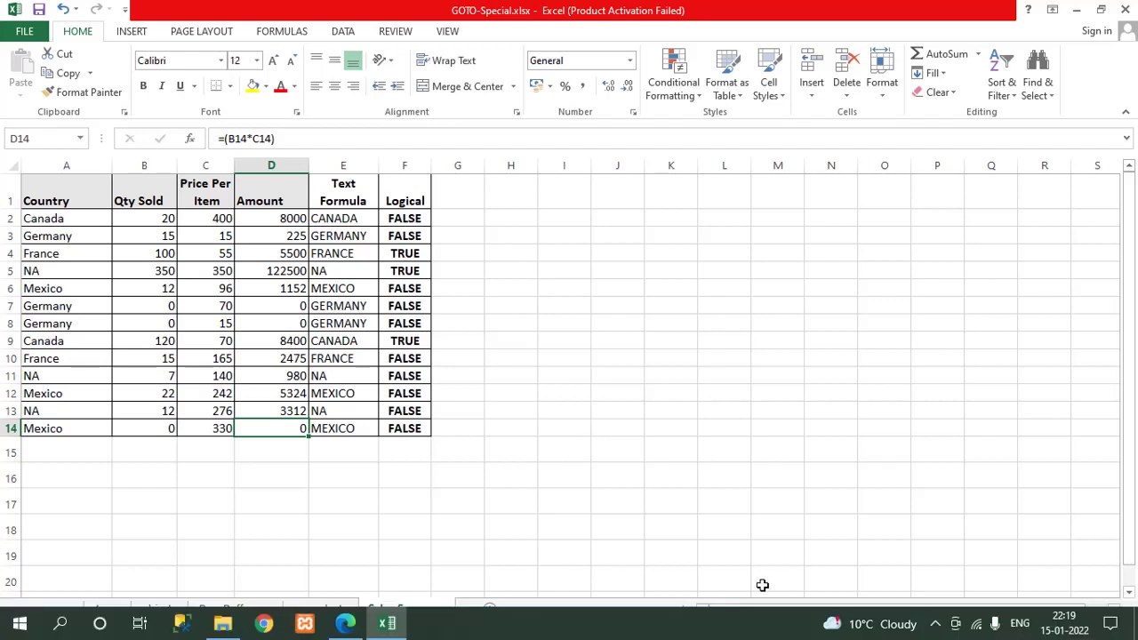
{"action": "left_click", "coordinate": [938, 629]}
{"action": "left_click", "coordinate": [937, 554]}
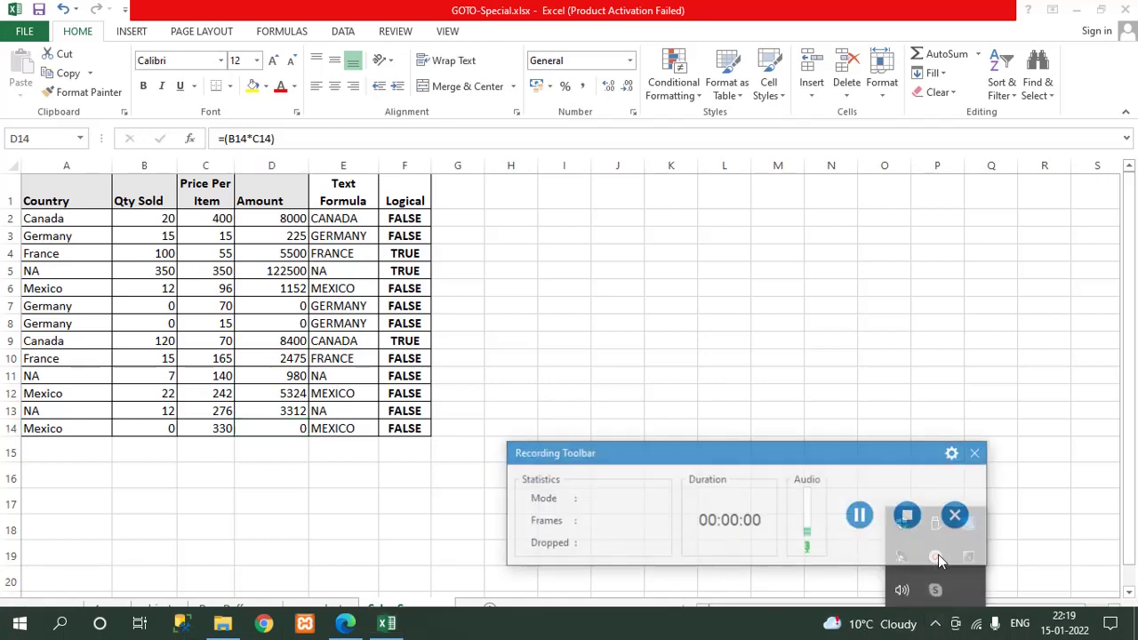